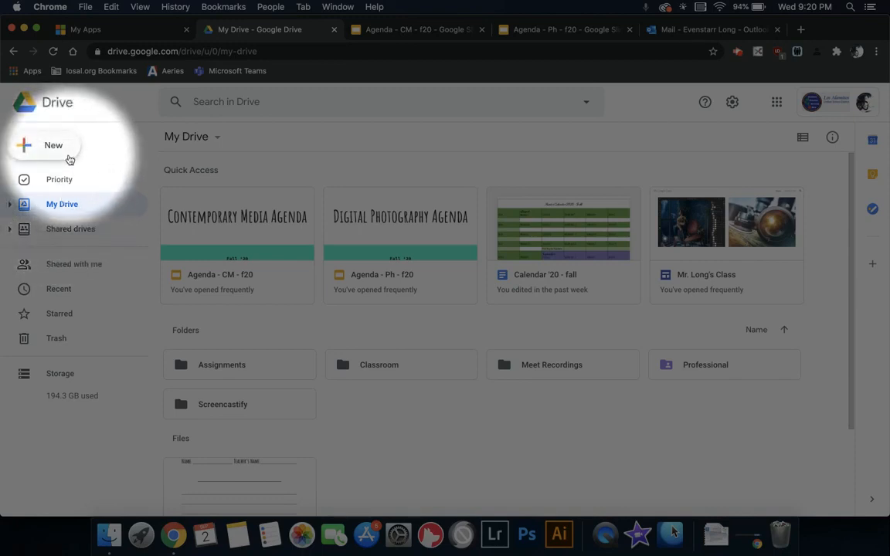
left_click(61, 157)
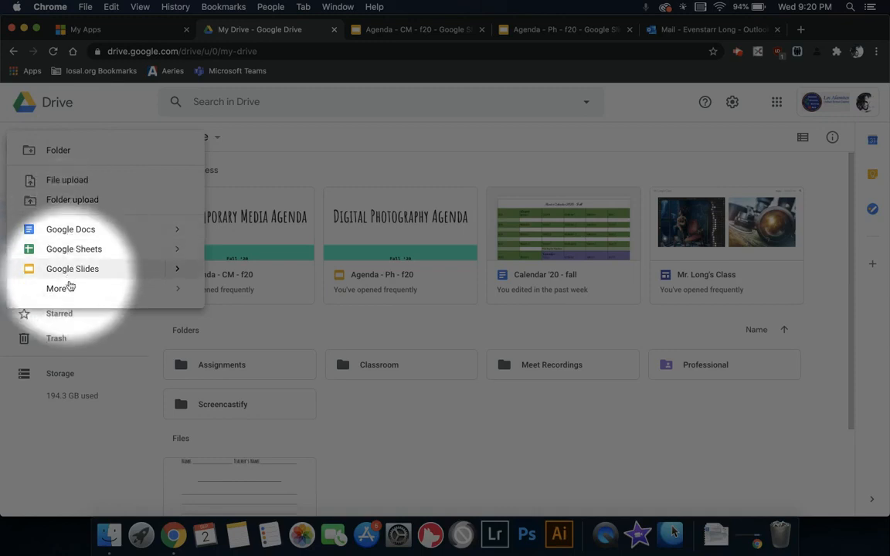
mouse_move(72, 290)
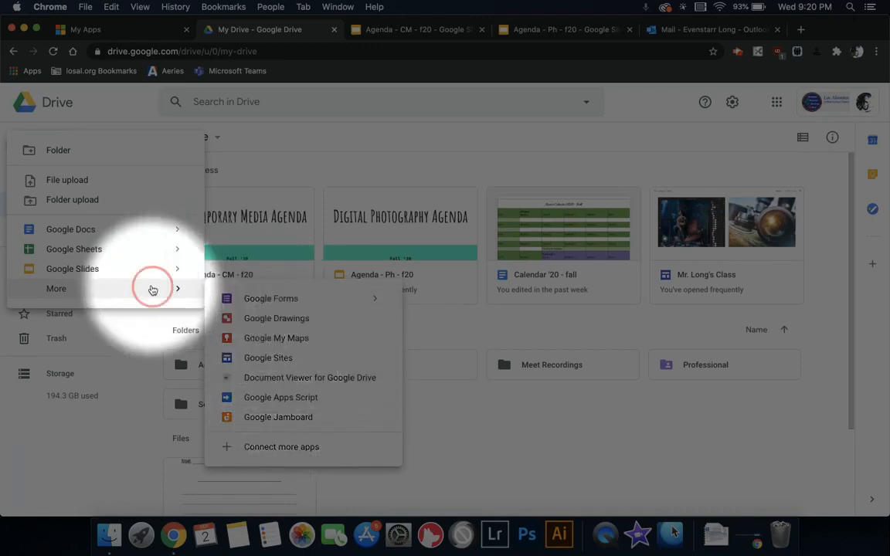
left_click(497, 426)
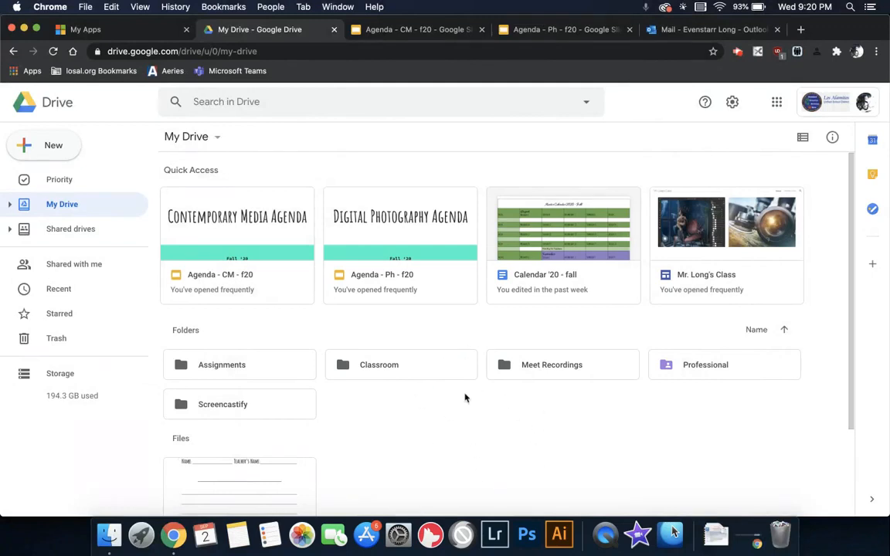
- Create a new folder named New Class in My Drive
right_click(473, 427)
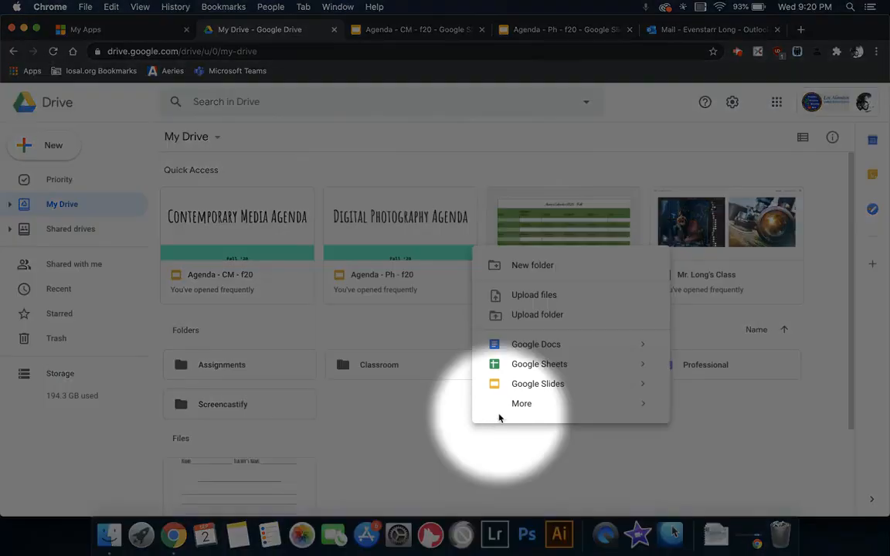
left_click(544, 269)
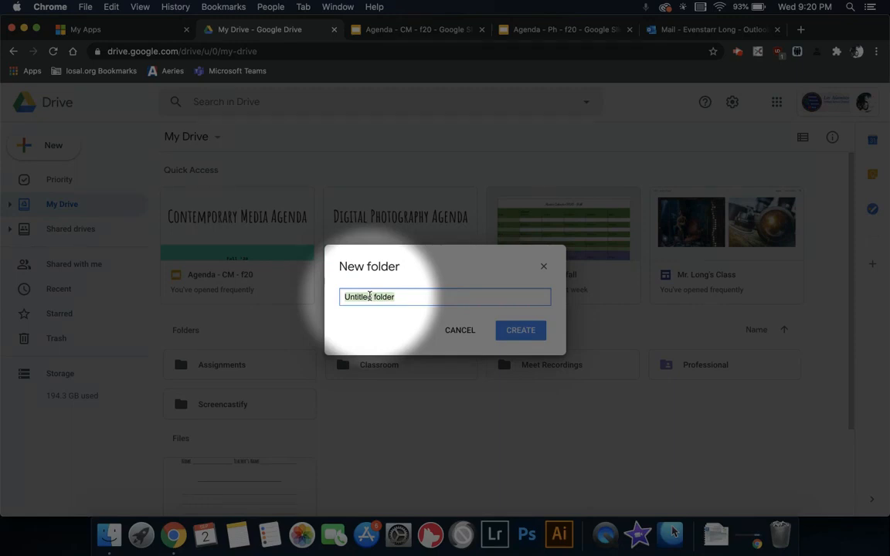
type("Ne")
key("BackSpace")
key("BackSpace")
key("BackSpace")
key("BackSpace")
key("BackSpace")
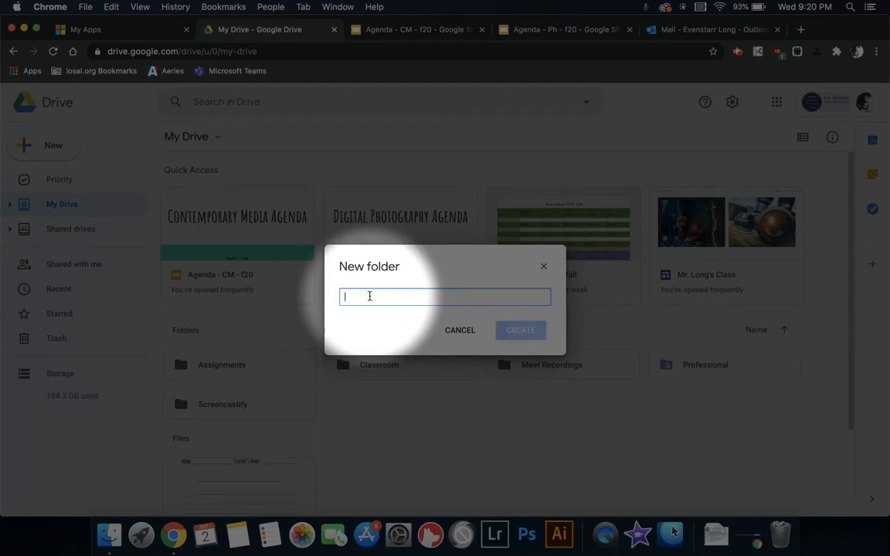
type("New Class")
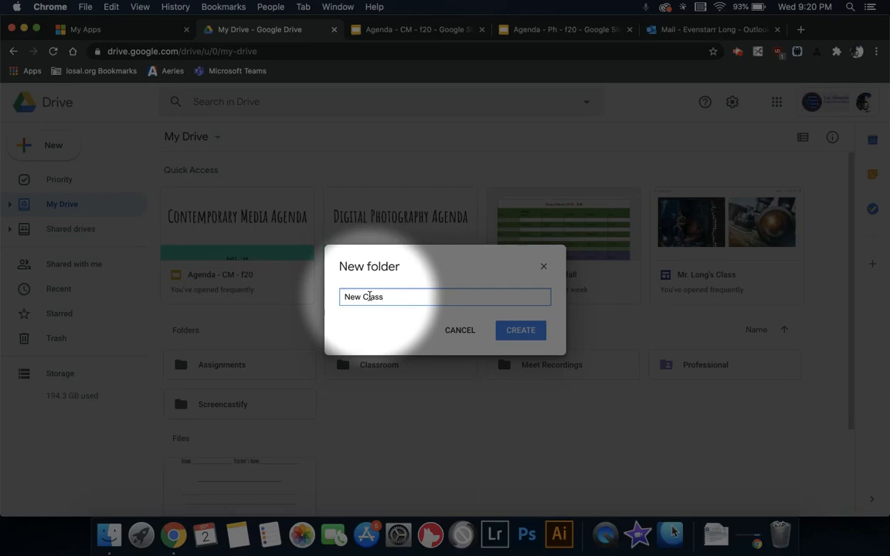
left_click(520, 334)
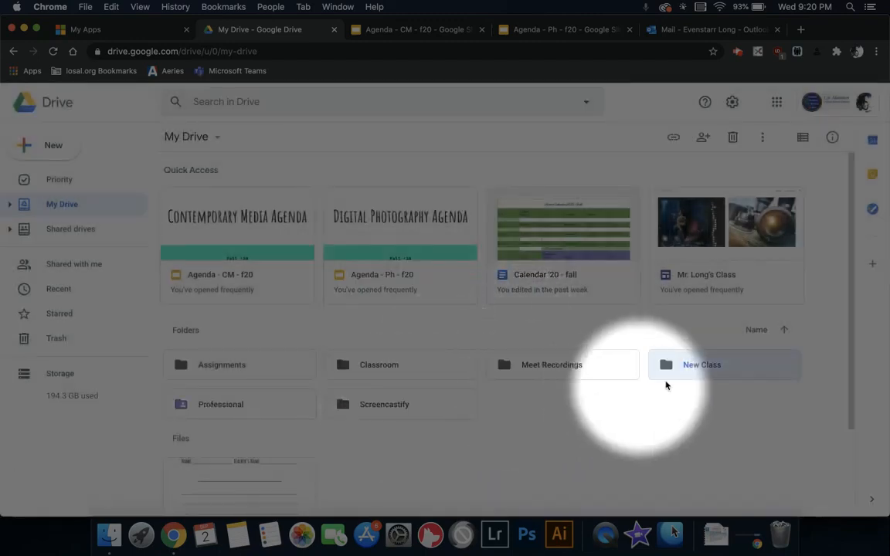
- Open the New Class folder and create a subfolder named Project 1 inside it
left_click(708, 368)
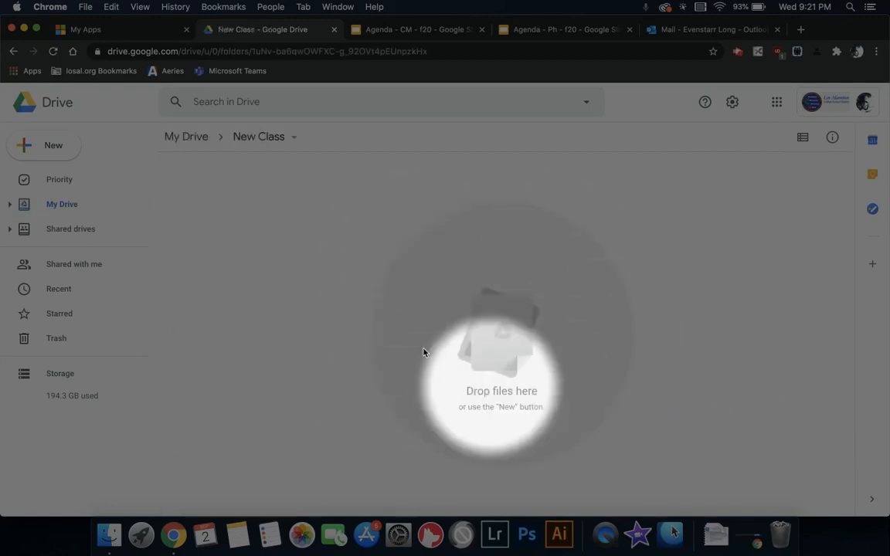
right_click(362, 236)
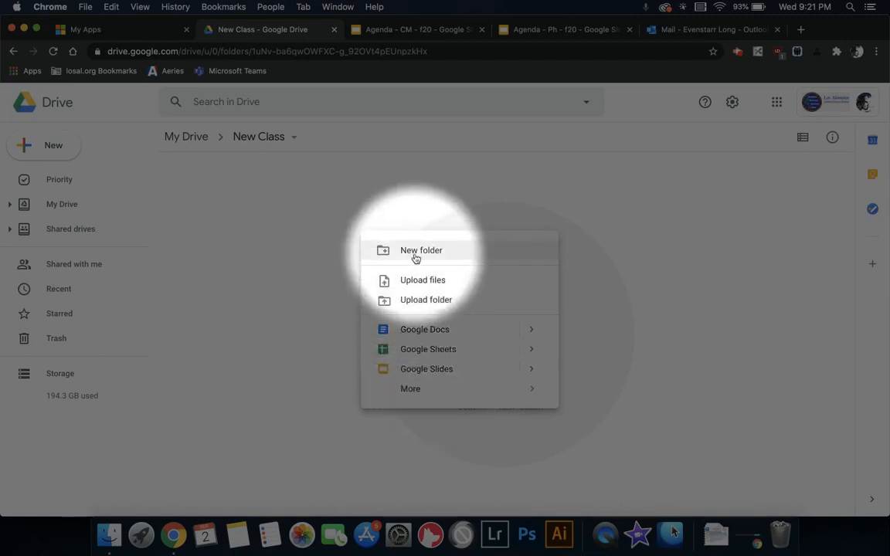
left_click(322, 254)
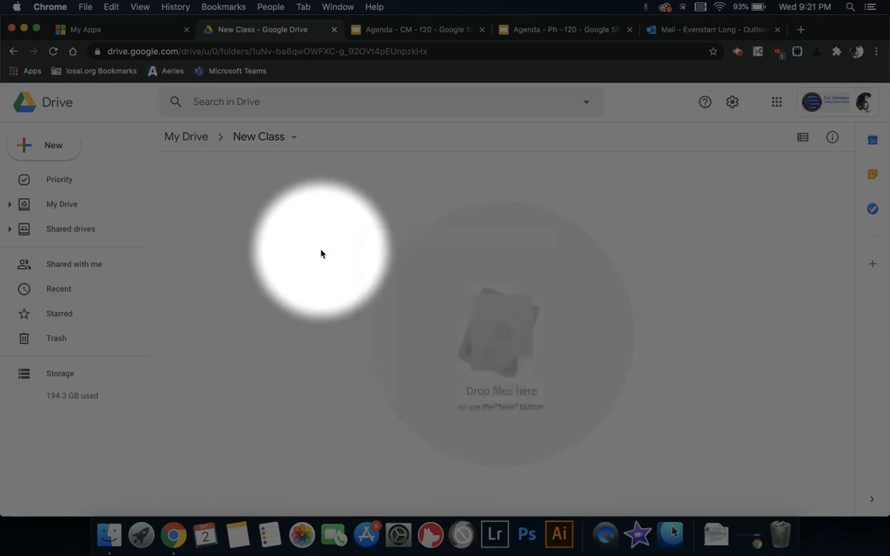
right_click(321, 252)
left_click(404, 272)
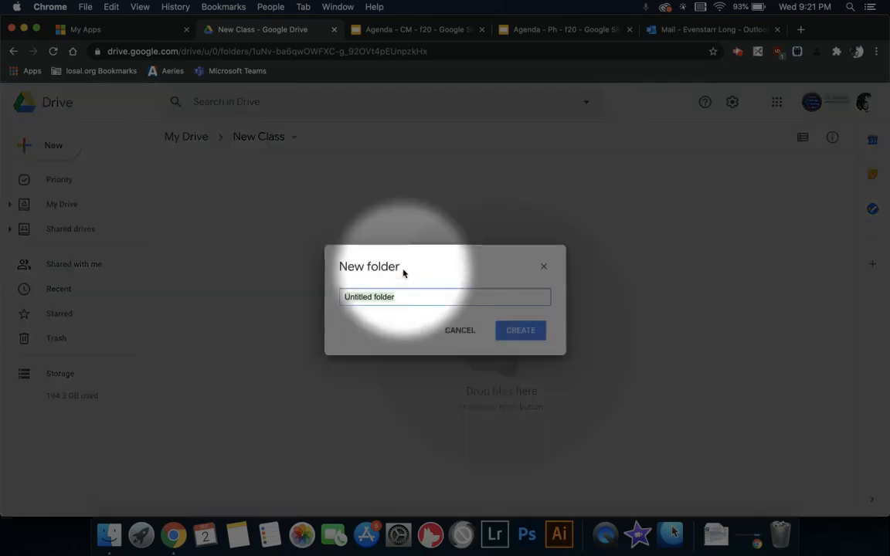
type("Project")
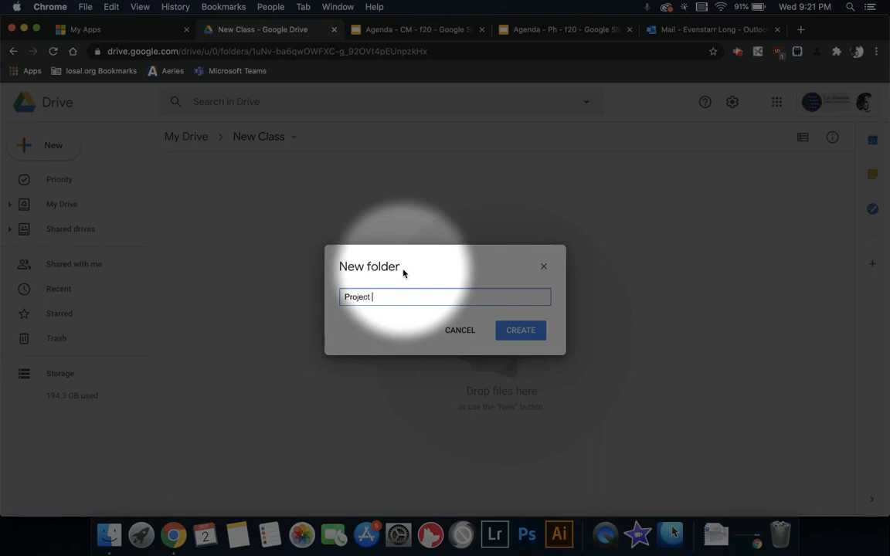
type(" 1")
key("Return")
- Create a second subfolder in New Class, also named Project 1
right_click(431, 248)
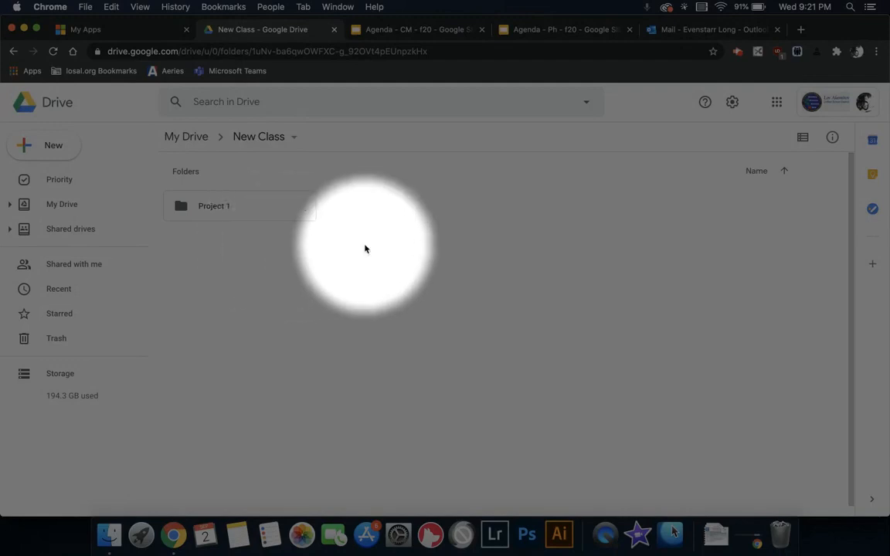
right_click(365, 248)
left_click(424, 265)
type("Project 1")
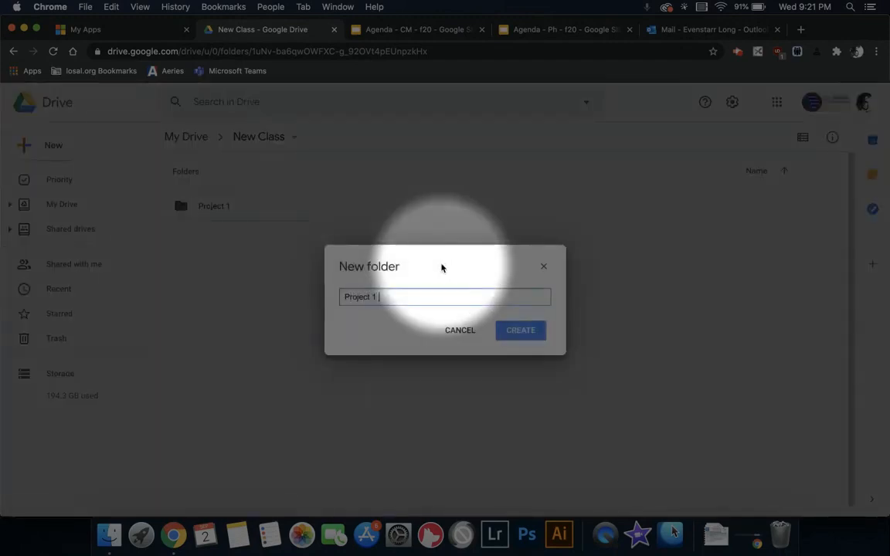
key("Return")
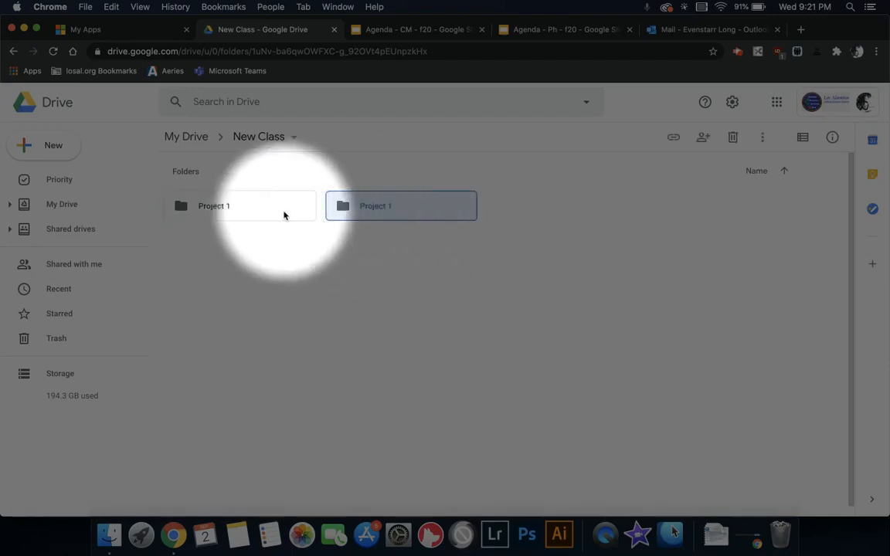
- Change the color of the second Project 1 folder to orange-red
left_click(415, 213)
right_click(414, 214)
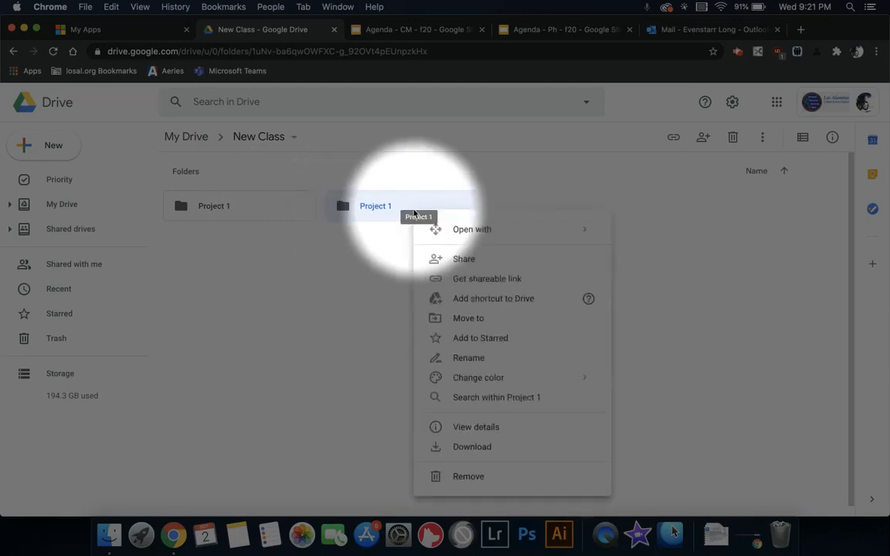
mouse_move(430, 238)
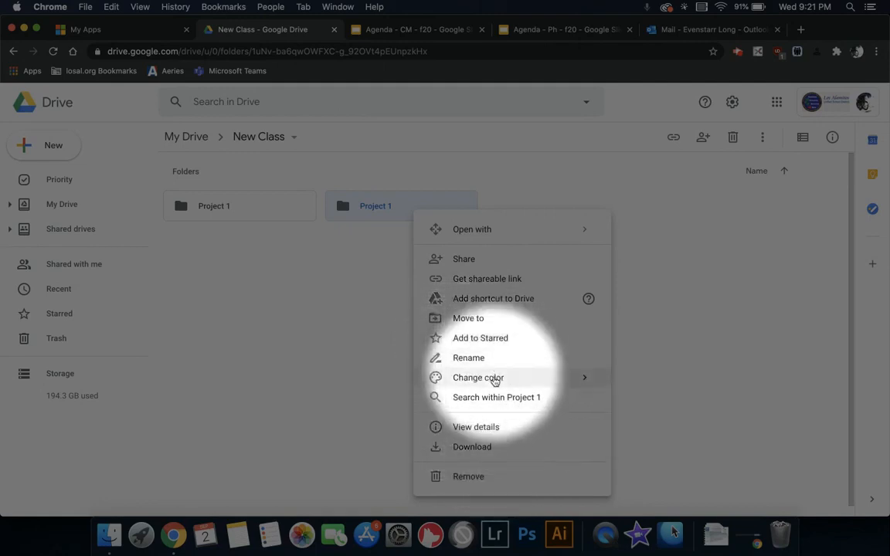
mouse_move(495, 382)
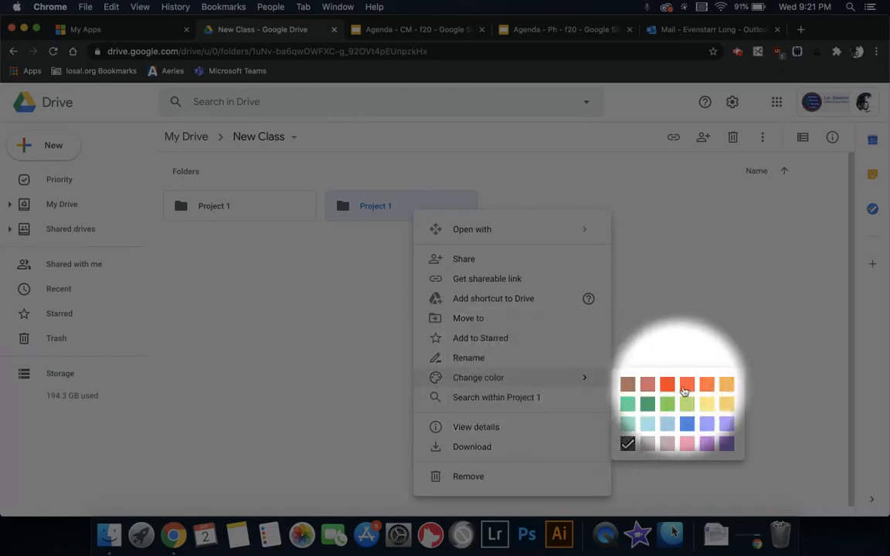
left_click(685, 389)
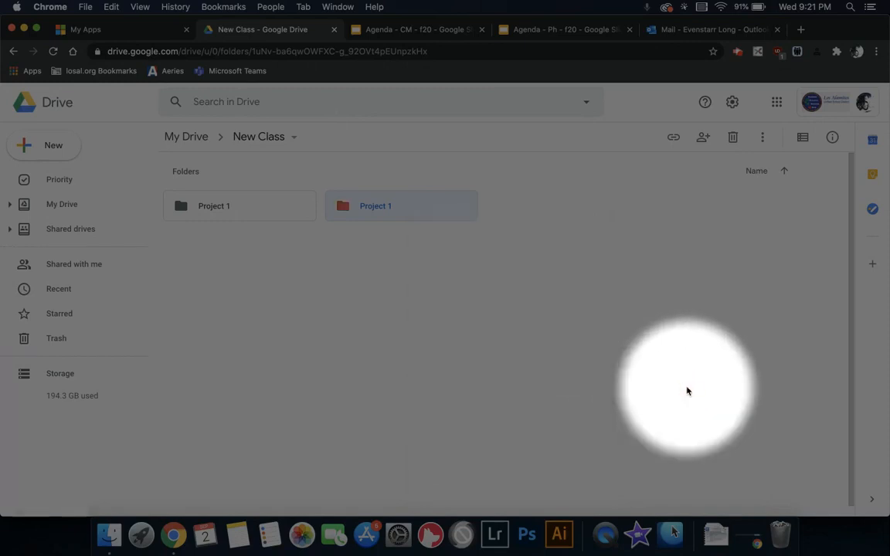
- Set the second Project 1 folder's color back to the default dark grey
right_click(377, 208)
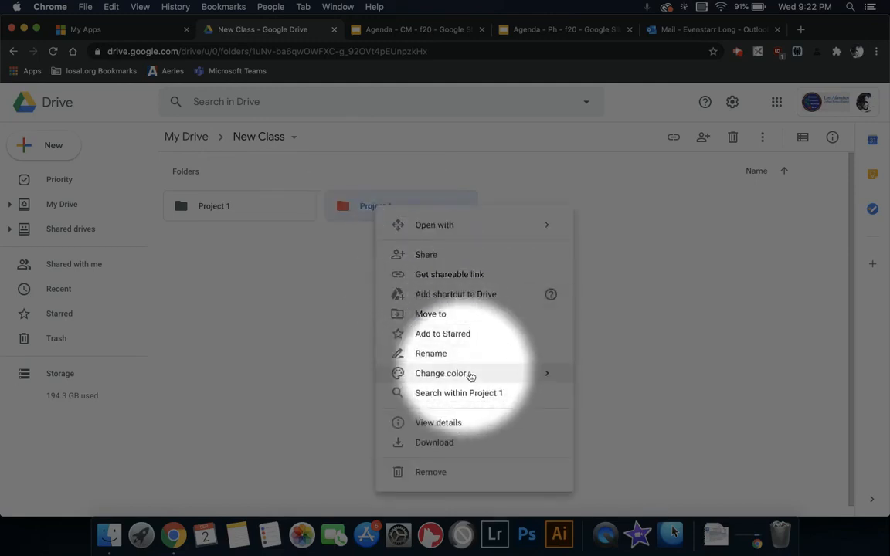
mouse_move(503, 378)
left_click(590, 436)
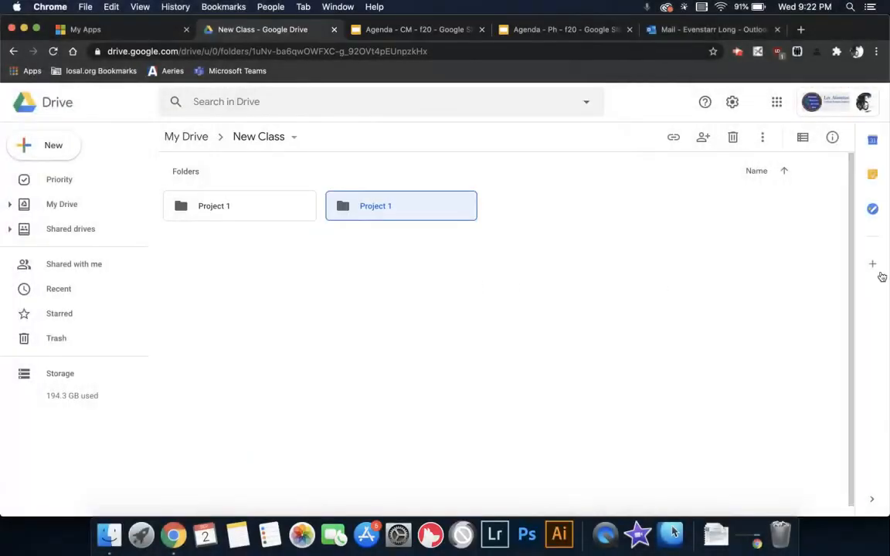
- Narrow the browser window to expose the desktop and upload the image 41FCA37B-A9F8-4118-997F-3B813565E892.jpg from it into the New Class folder
left_click_drag(886, 265, 680, 265)
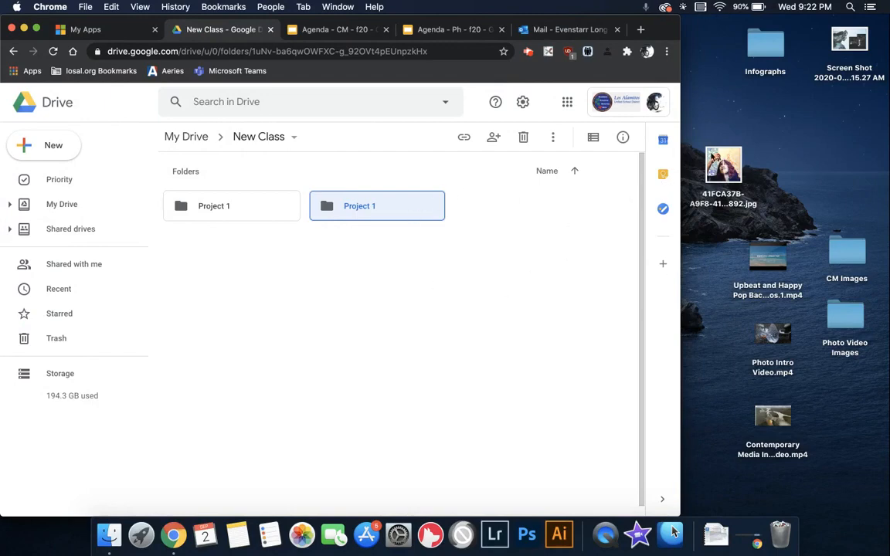
left_click_drag(723, 166, 338, 322)
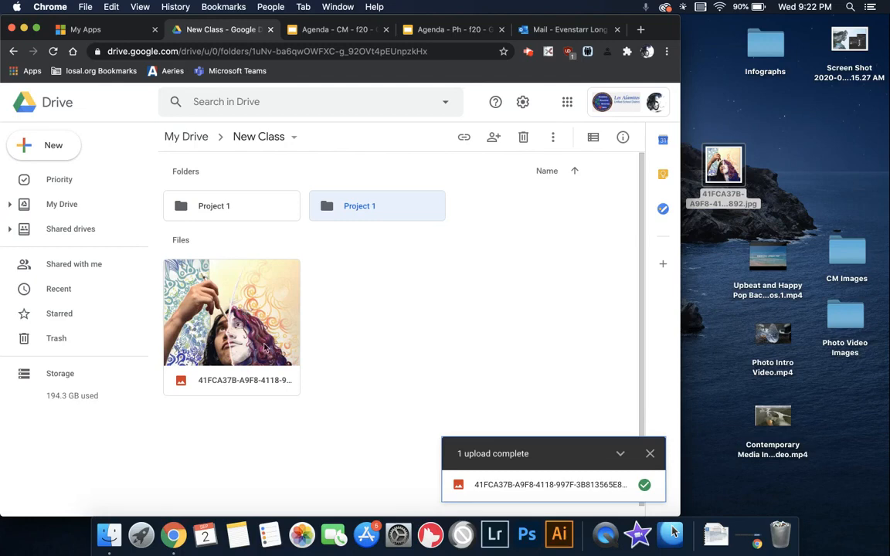
left_click_drag(244, 317, 225, 320)
right_click(226, 320)
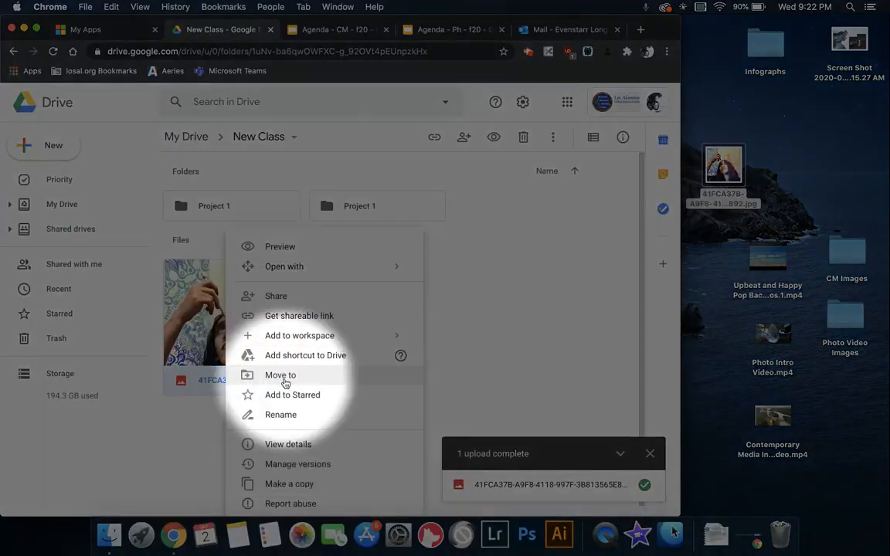
left_click(285, 379)
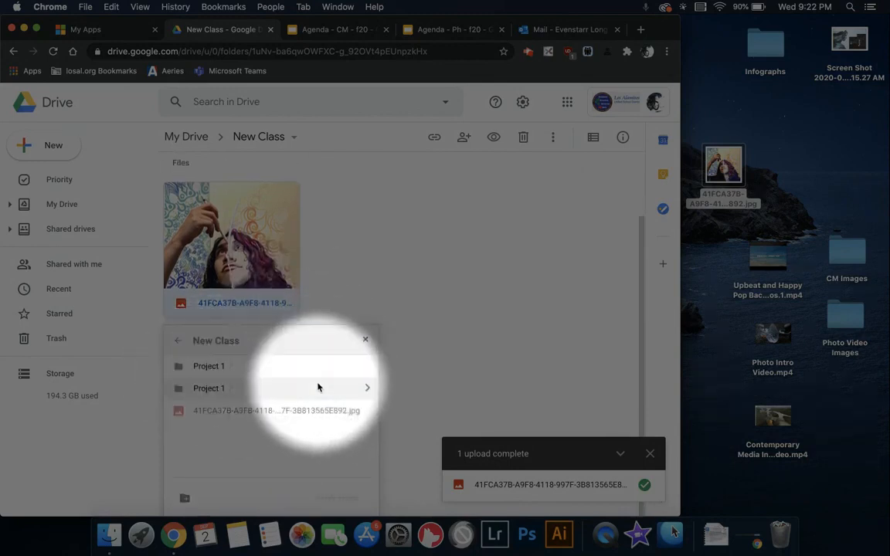
left_click(179, 345)
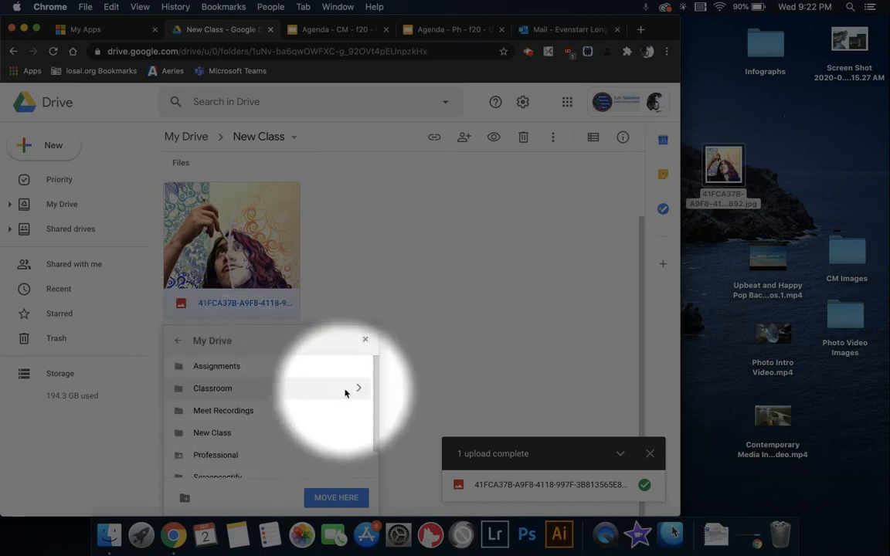
left_click(356, 366)
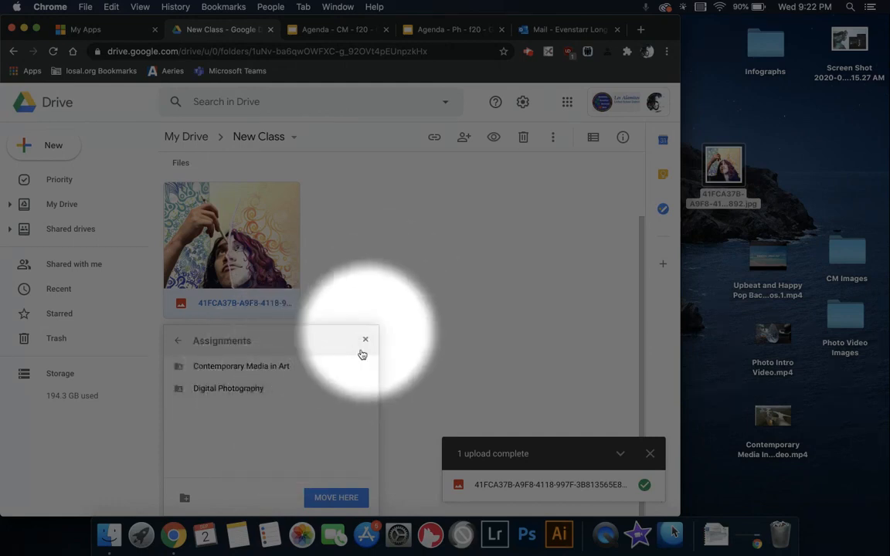
left_click(365, 339)
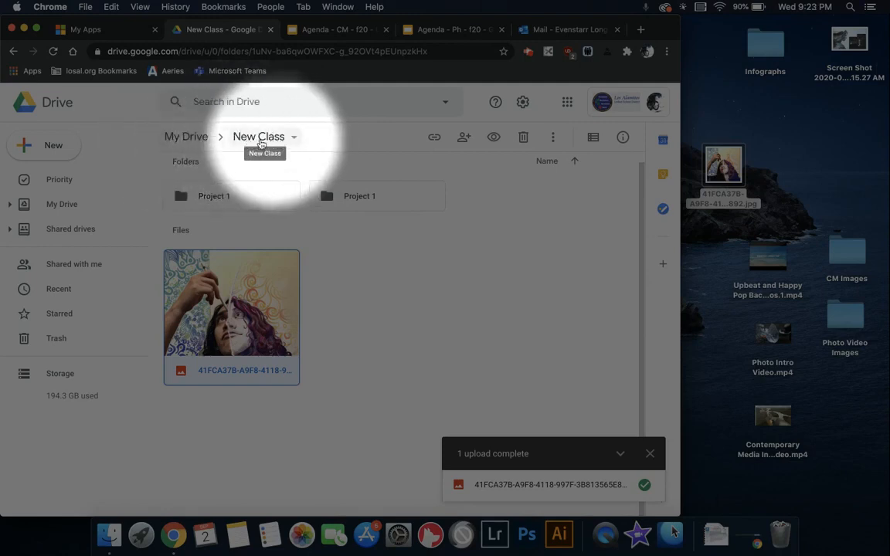
- Move the uploaded image into the second Project 1 folder and open that folder
left_click_drag(278, 298, 343, 215)
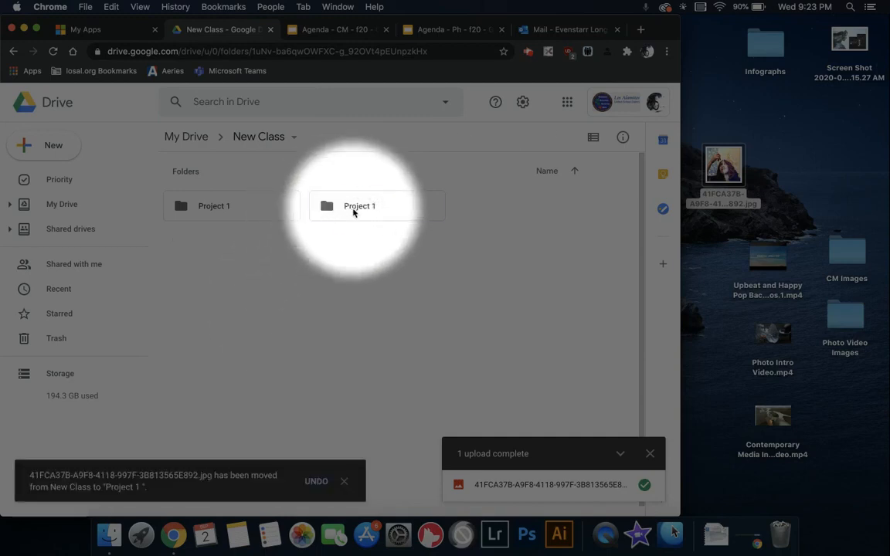
left_click(352, 210)
double_click(353, 210)
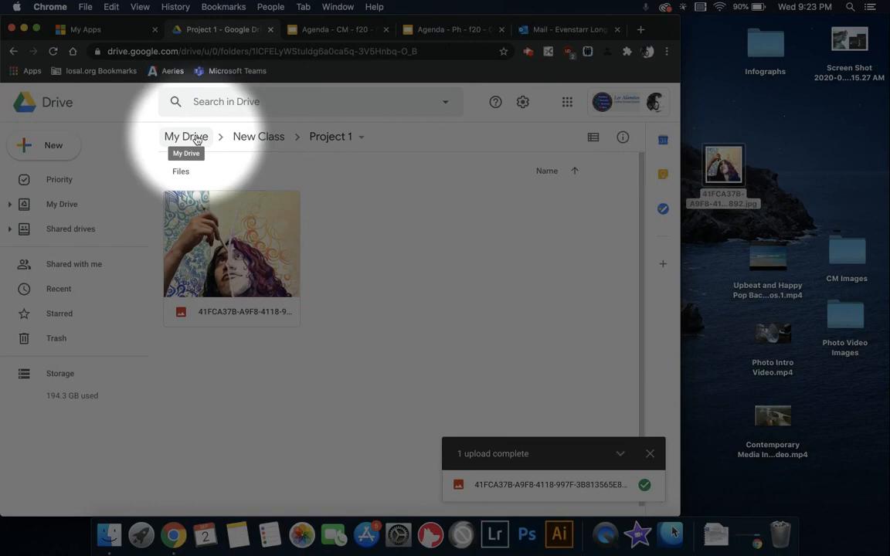
- Return to the top level of My Drive by way of the parent folders and dismiss the upload notification
left_click(258, 141)
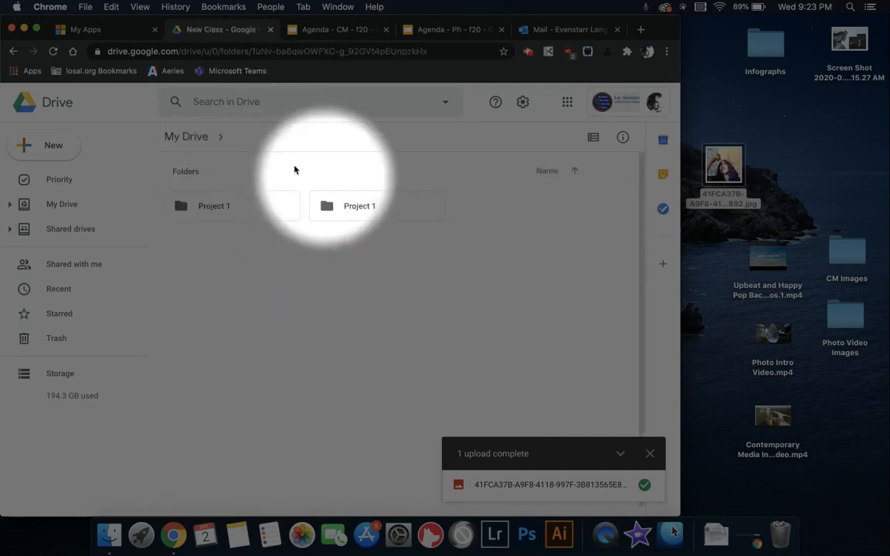
double_click(379, 208)
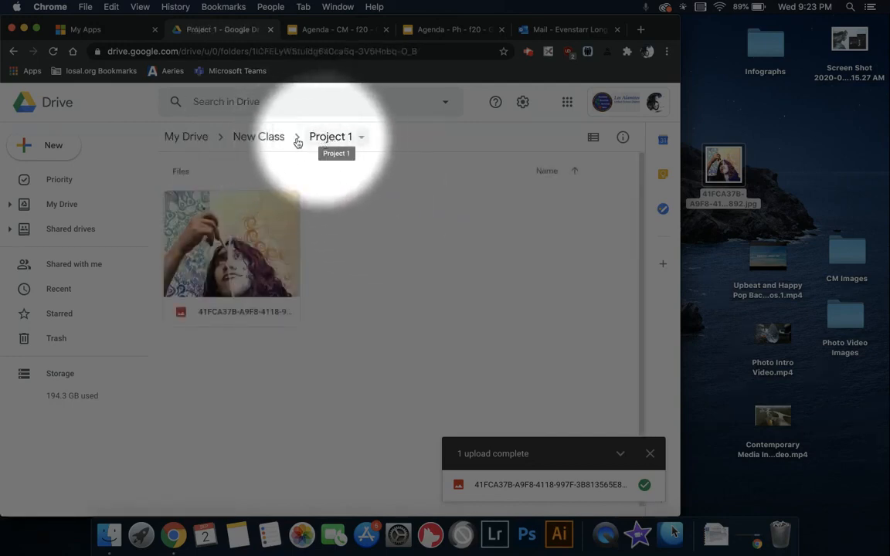
left_click(186, 139)
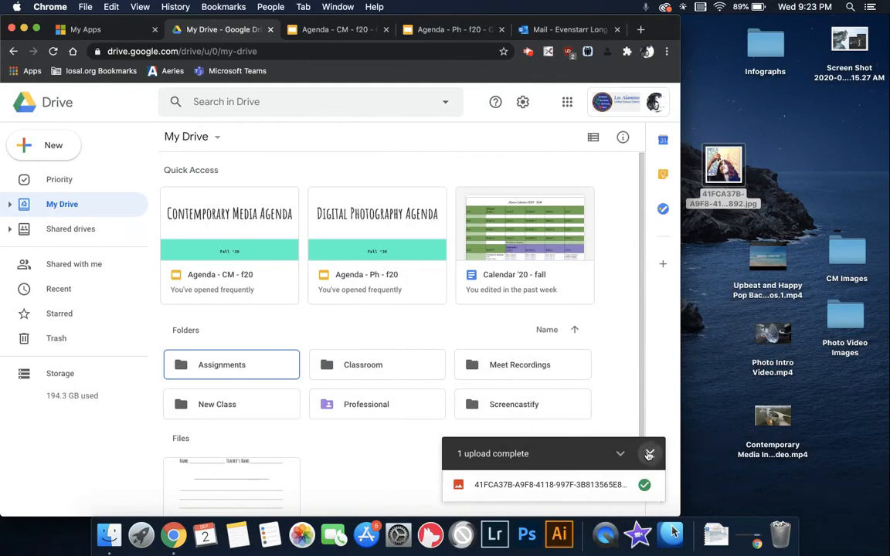
left_click(650, 453)
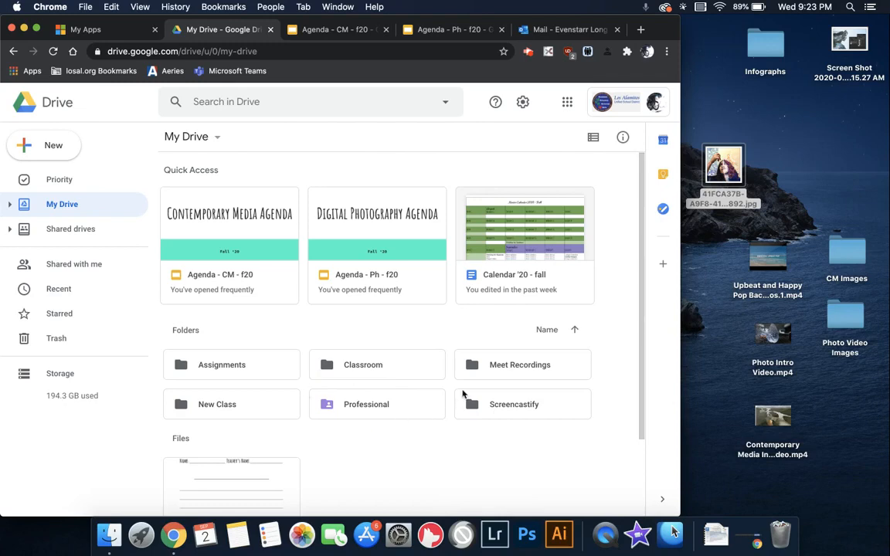